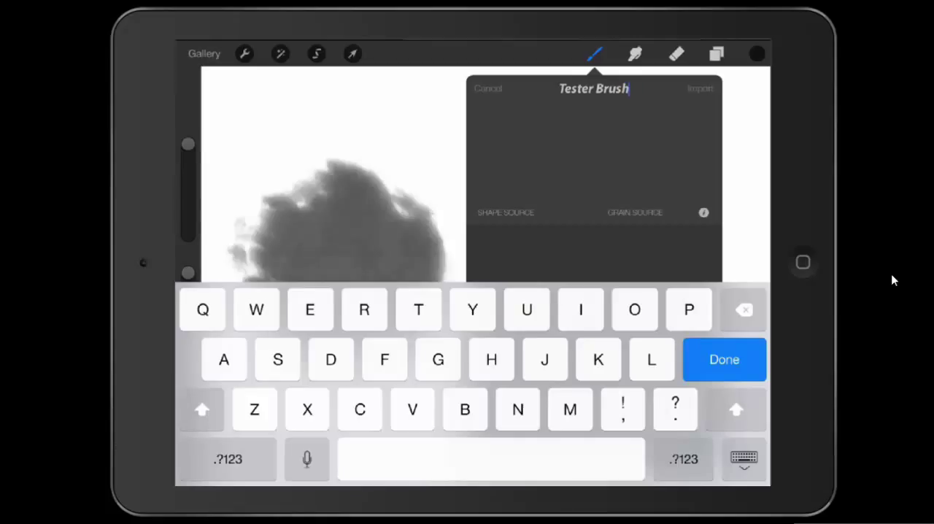
- Confirm the new brush's name as 'Tester Brush' with Done
left_click(724, 359)
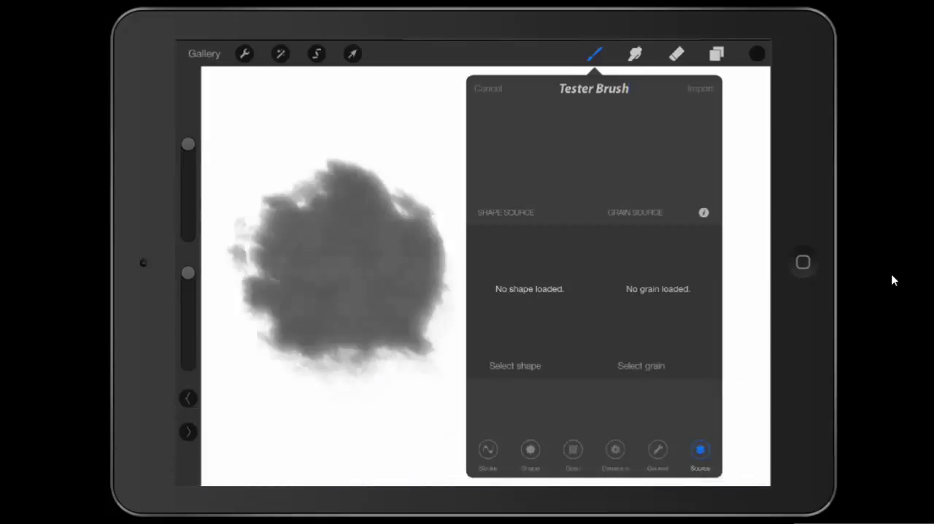